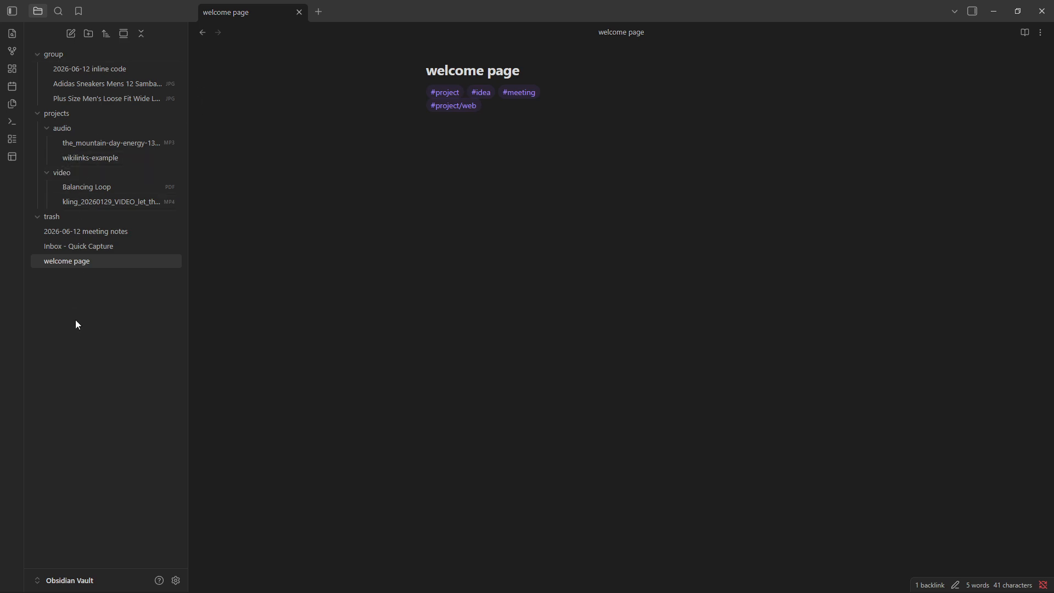
- Create a new top-level folder named "work" in the vault
click(89, 34)
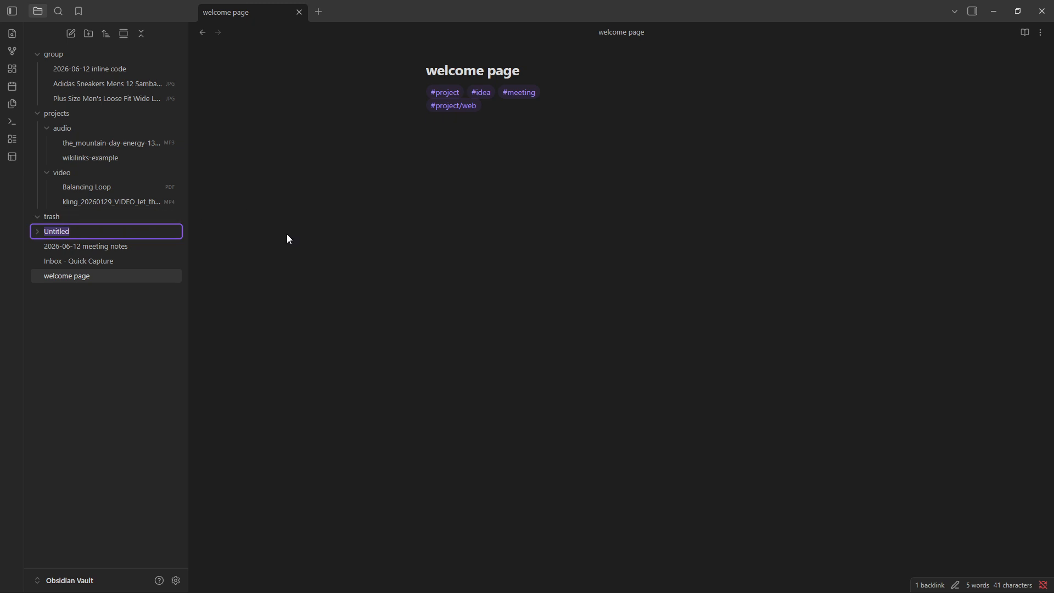
text(wrok)
key(BackSpace)
key(BackSpace)
key(BackSpace)
text(p)
key(BackSpace)
text(ork)
key(Return)
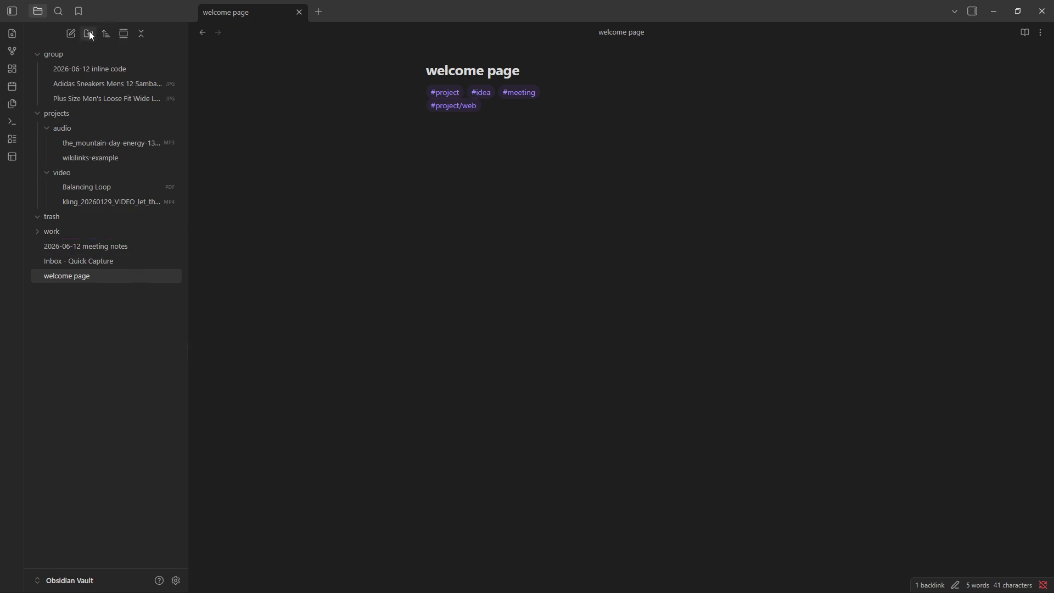
- Create two more top-level folders named "study" and "health"
click(88, 34)
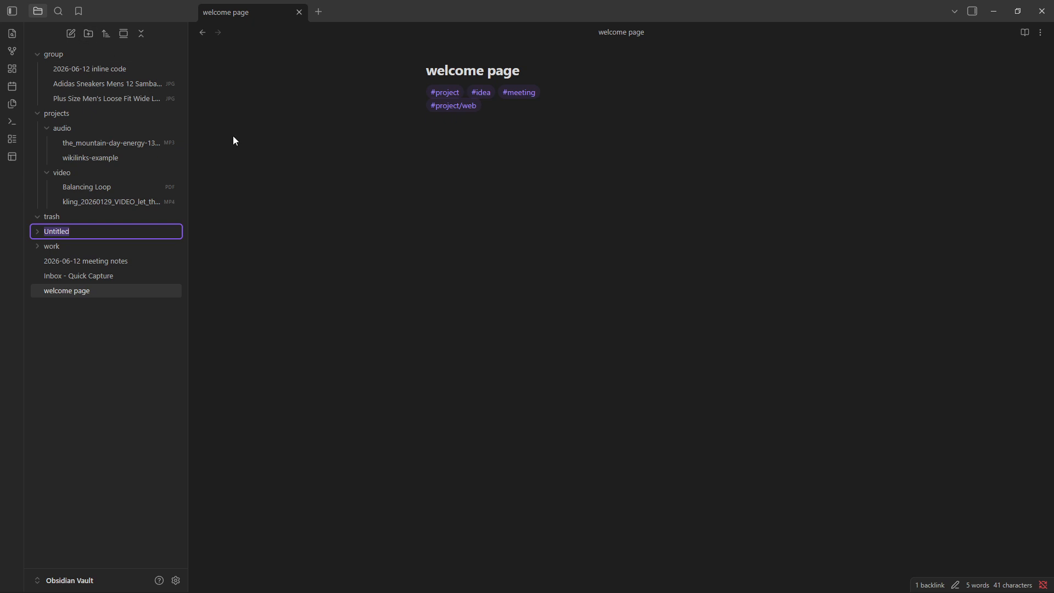
key(BackSpace)
text(study)
click(89, 33)
text(health)
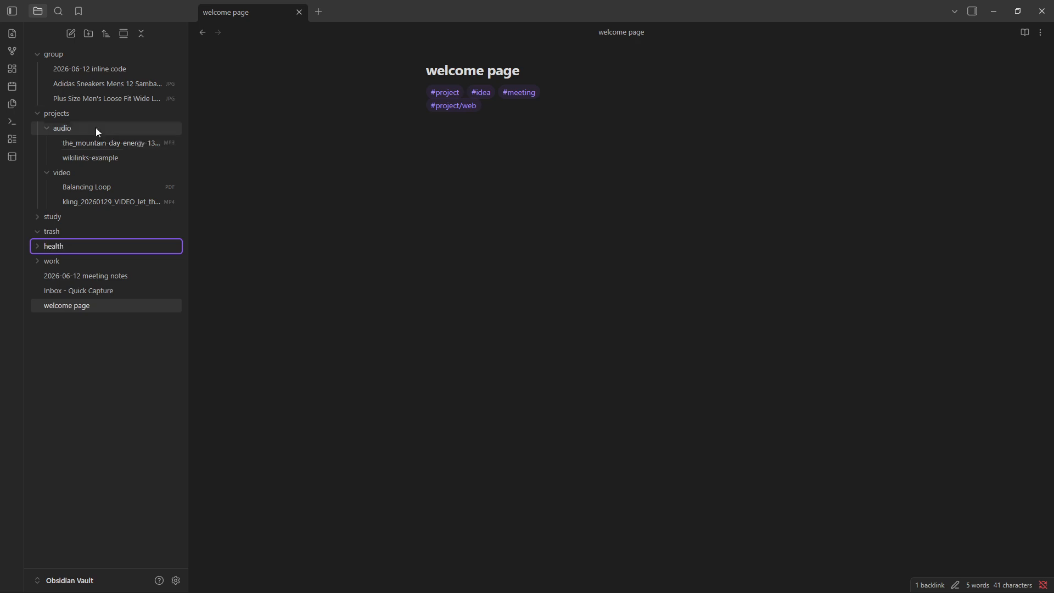
- Create another top-level folder and name it "projectss"
click(88, 35)
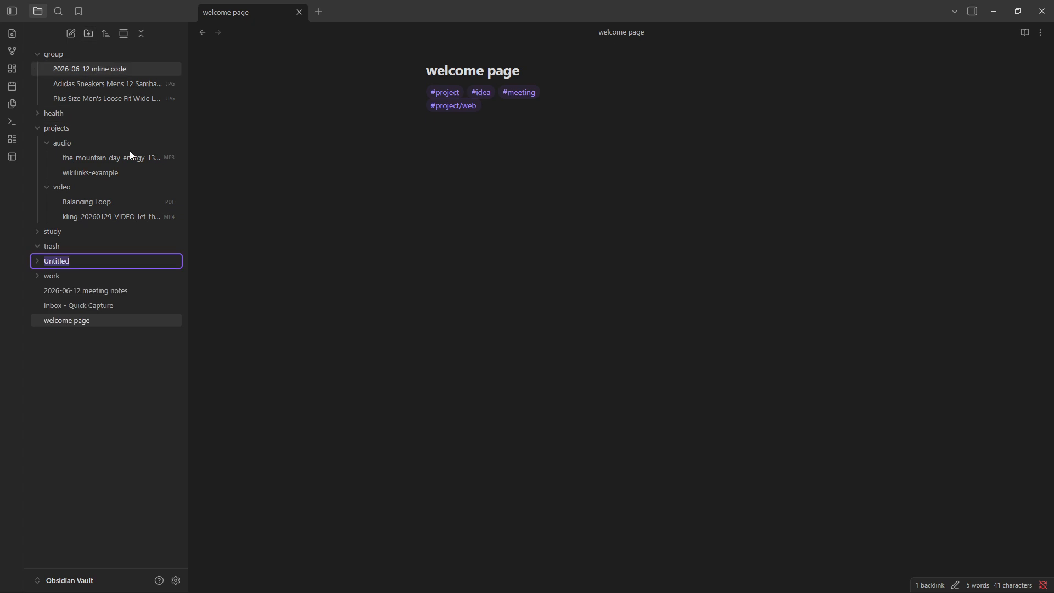
text(projects)
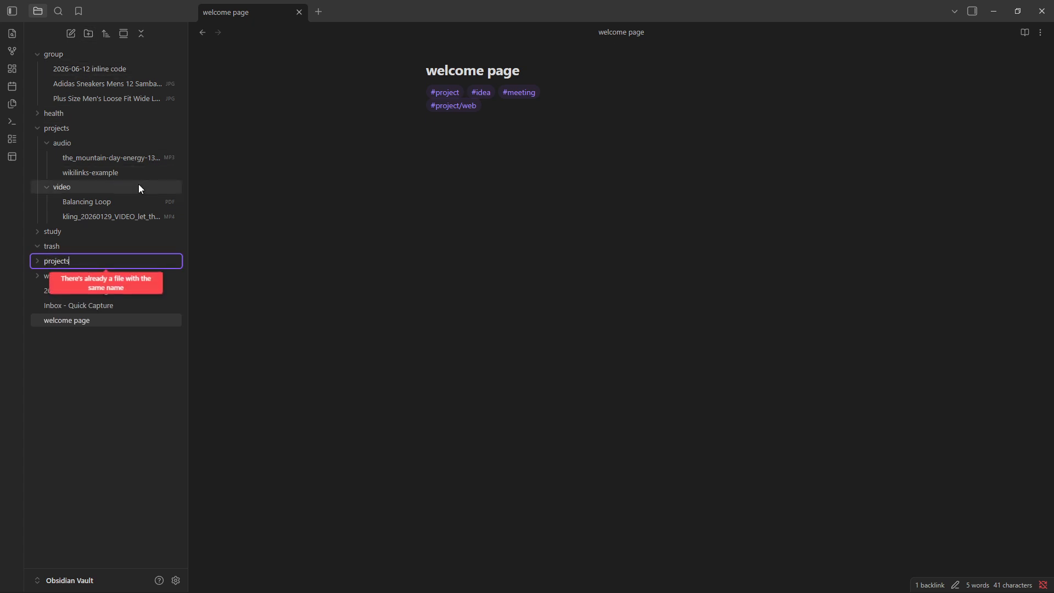
key(Escape)
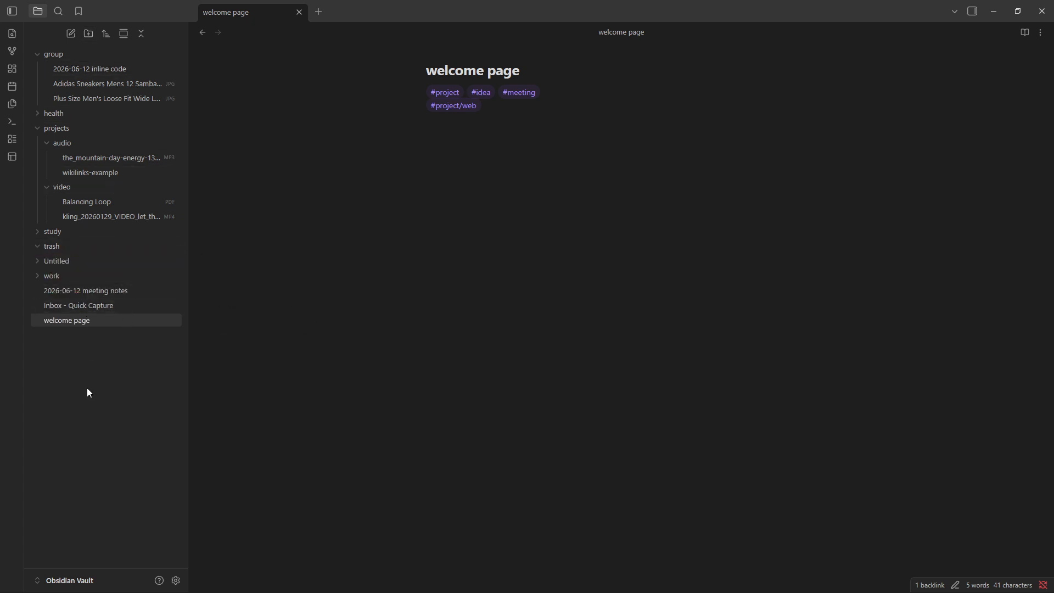
right_click(65, 261)
click(96, 436)
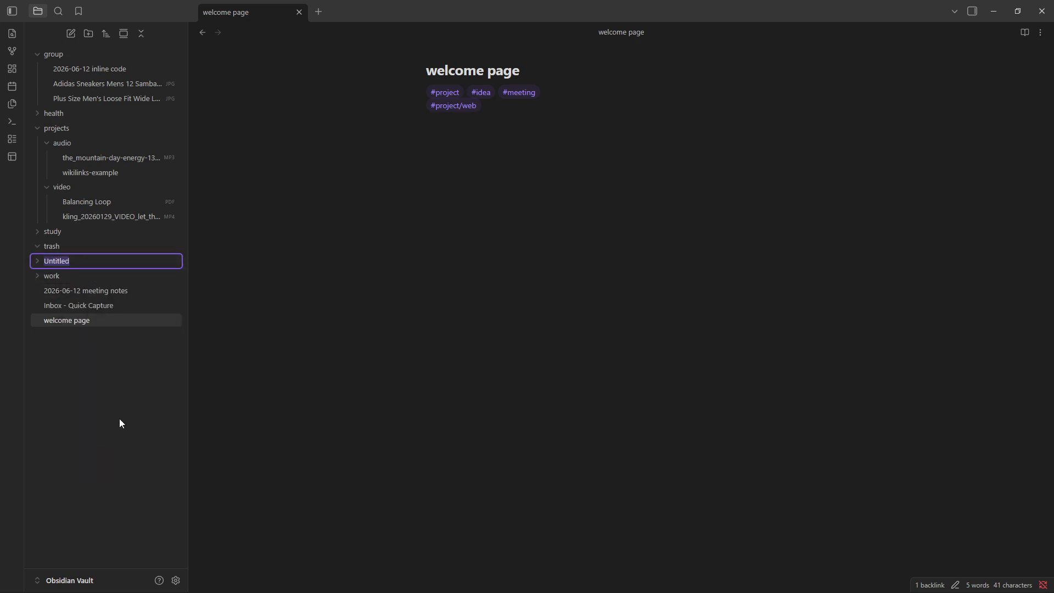
text(projects)
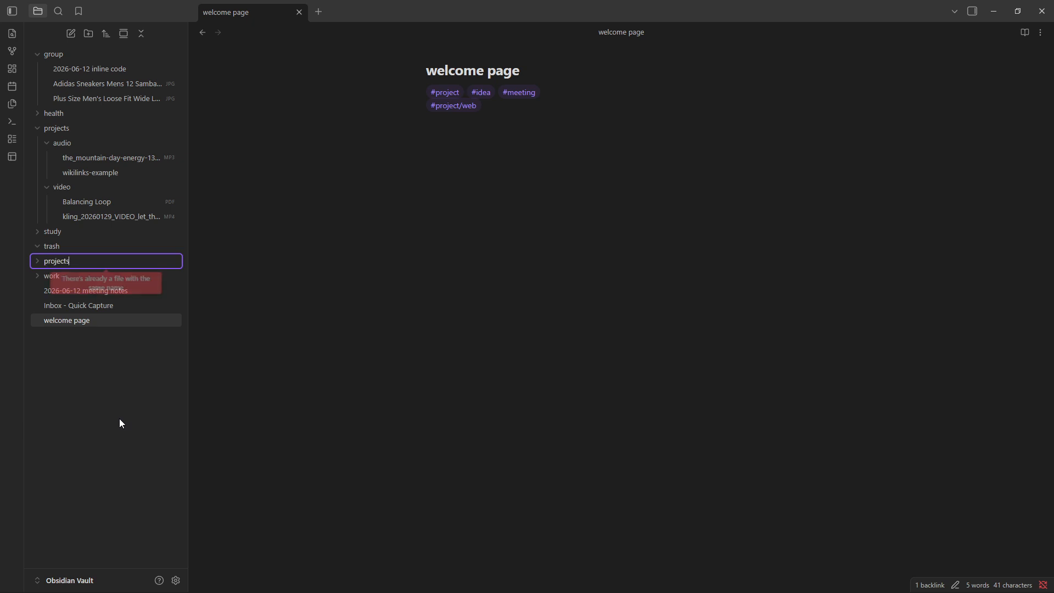
text(s)
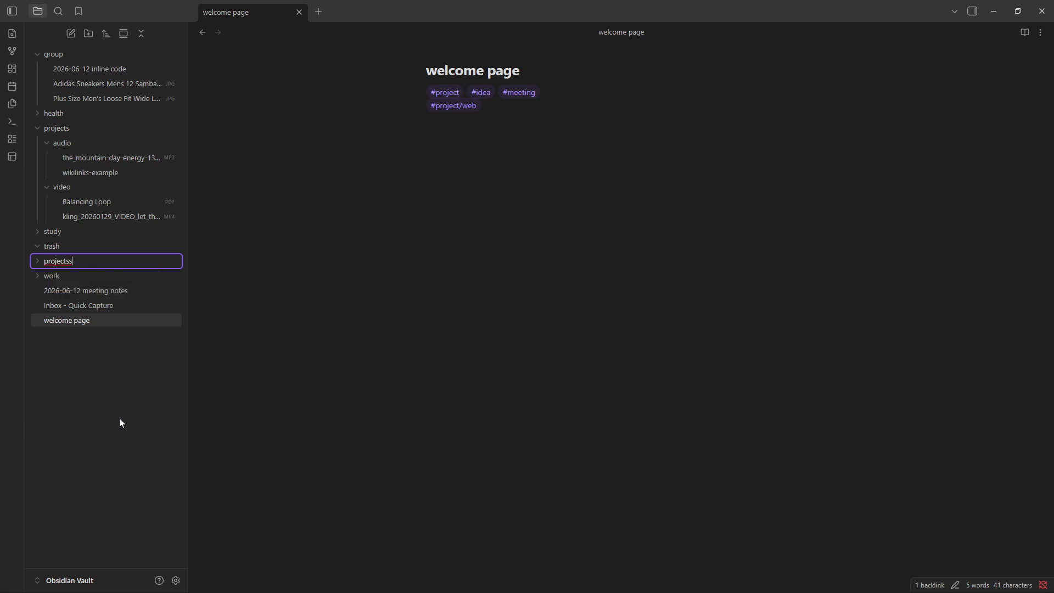
key(Return)
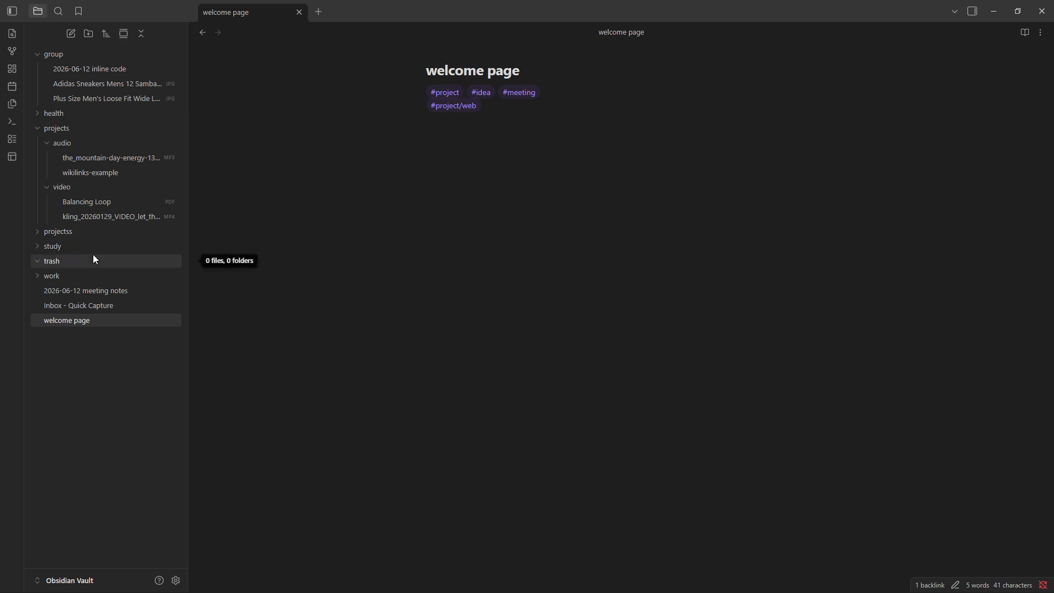
- Create two subfolders named "client a" and "client b" inside the projectss folder
right_click(45, 231)
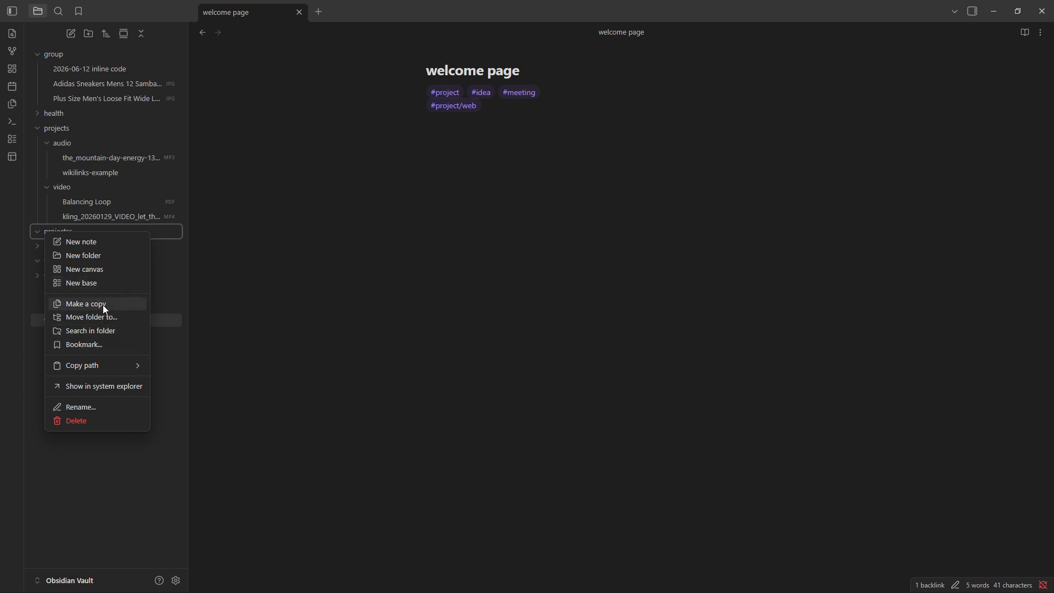
click(101, 256)
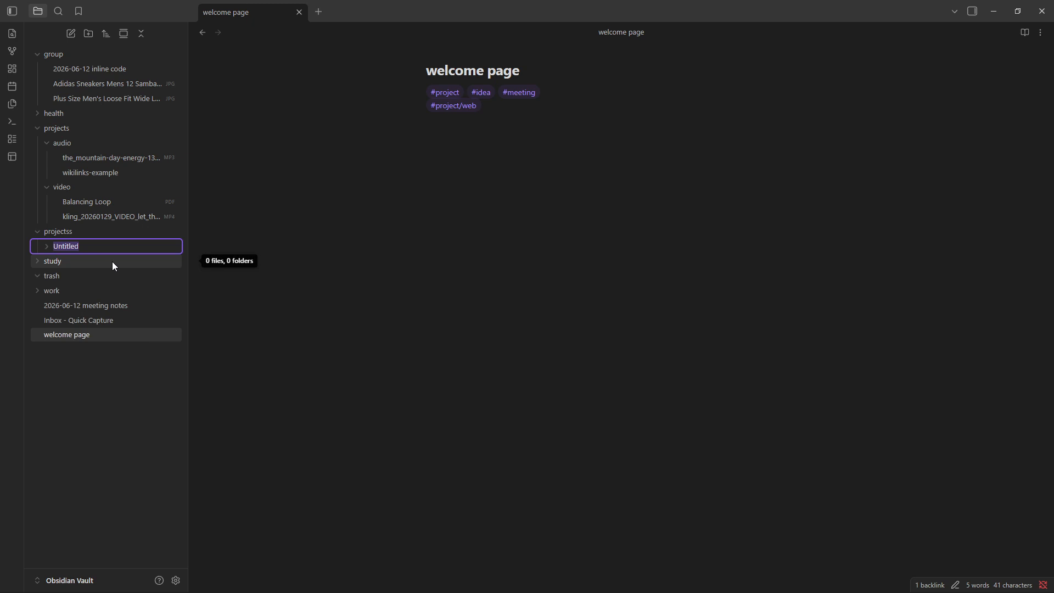
text(client a)
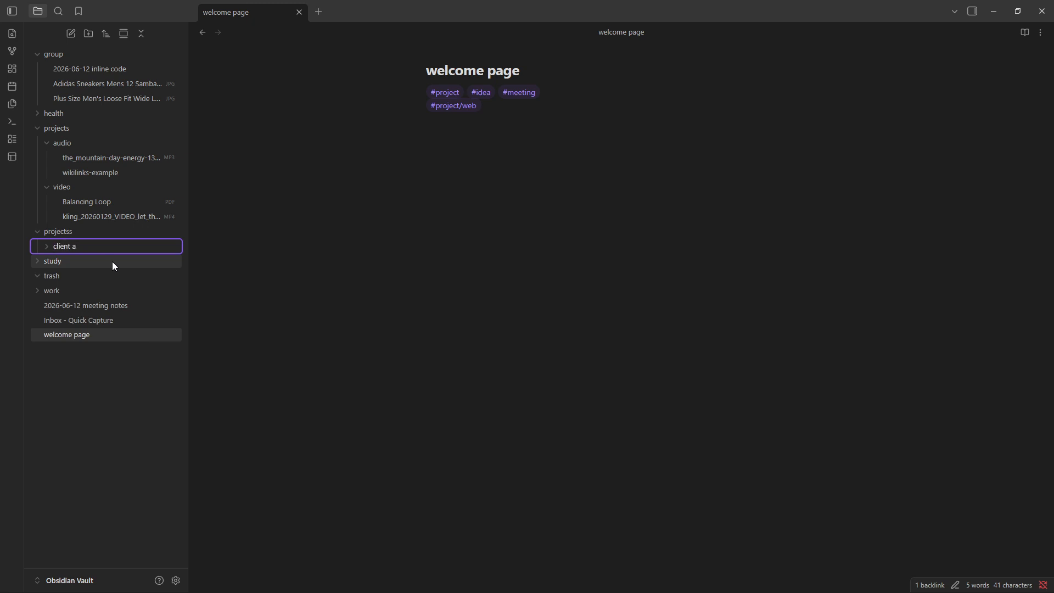
key(Return)
right_click(75, 233)
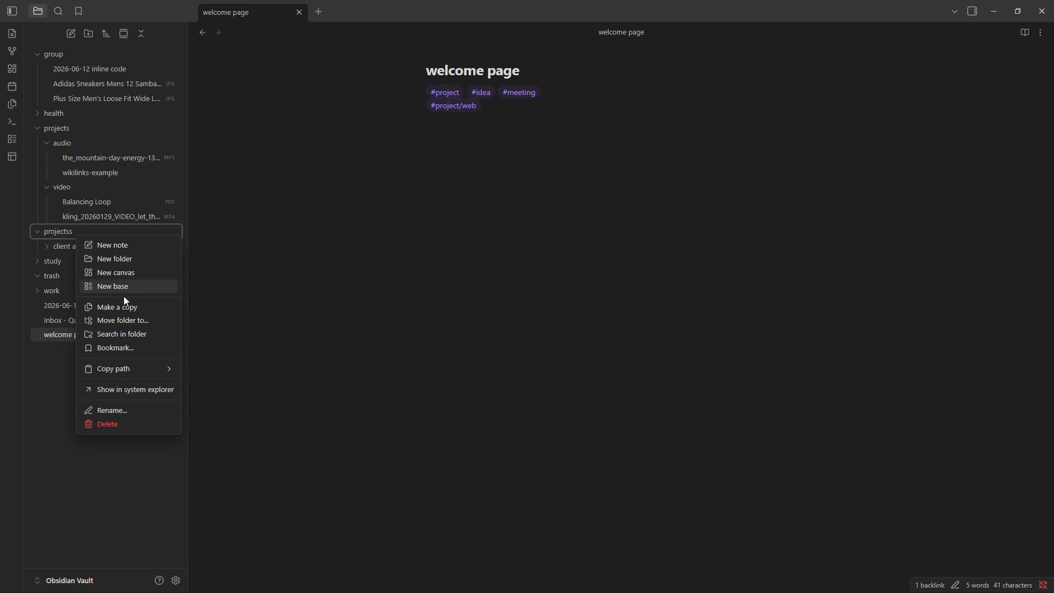
click(114, 259)
text(client b)
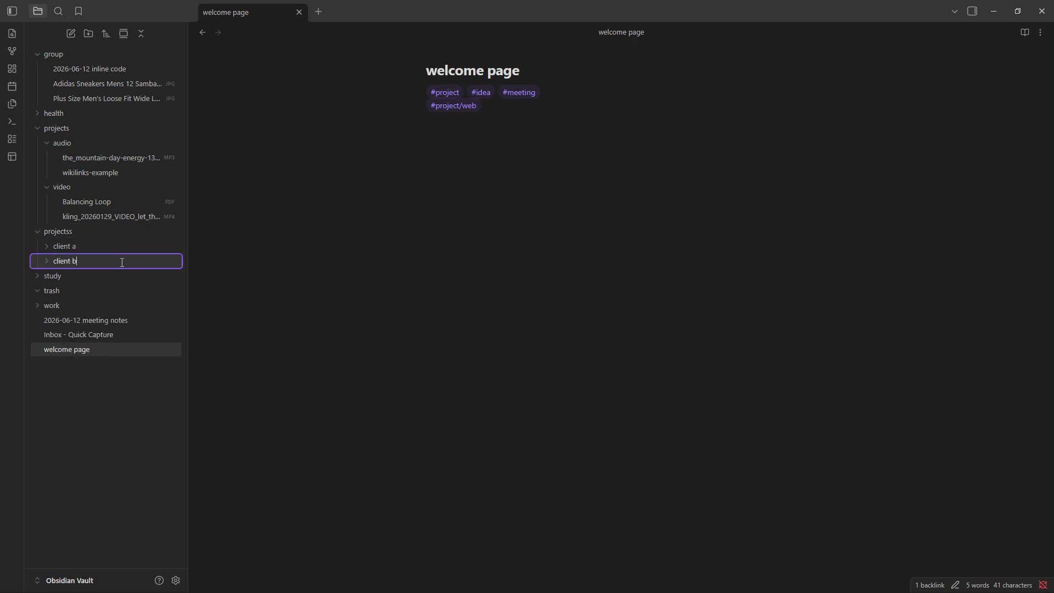
key(Return)
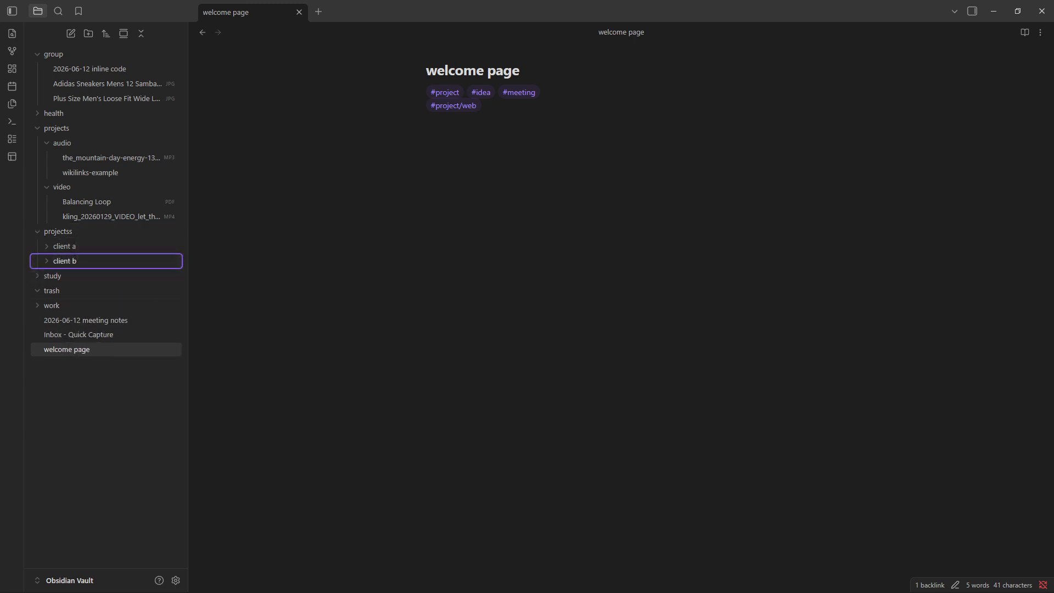
click(133, 460)
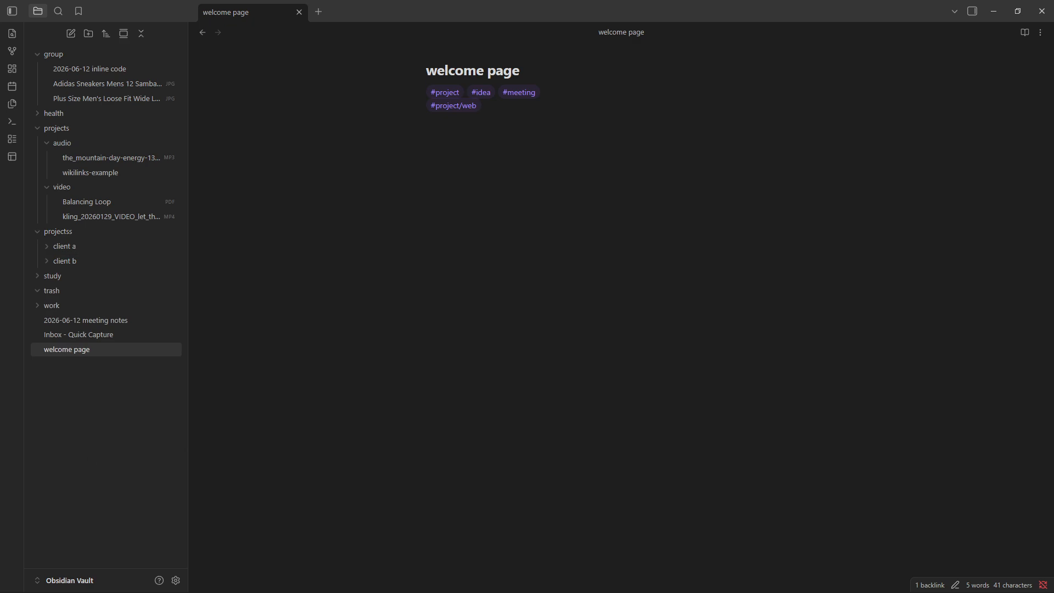
- Create two subfolders named "math" and "science" inside the study folder
right_click(89, 273)
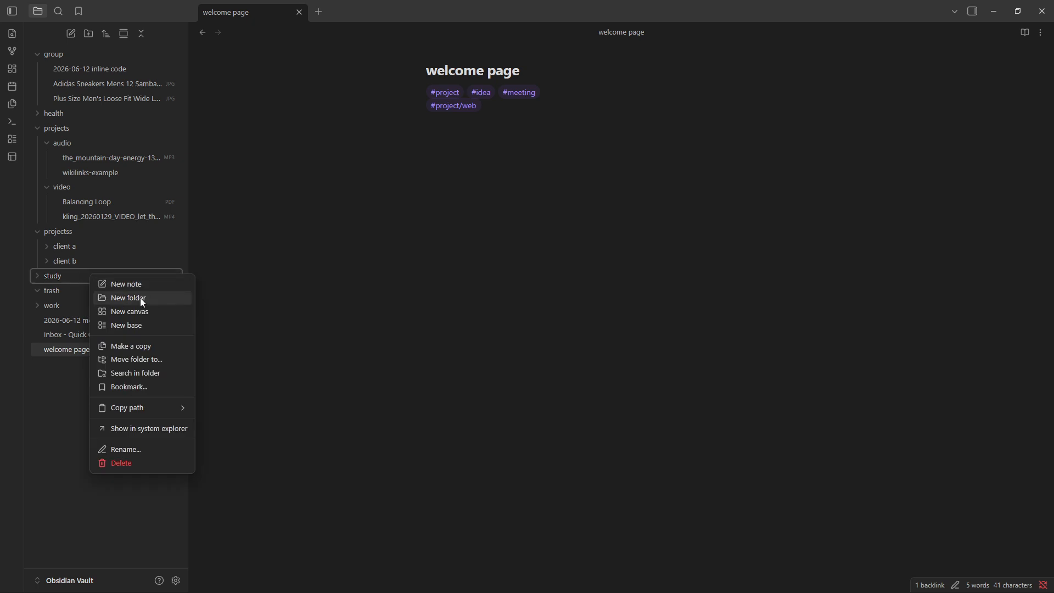
click(150, 298)
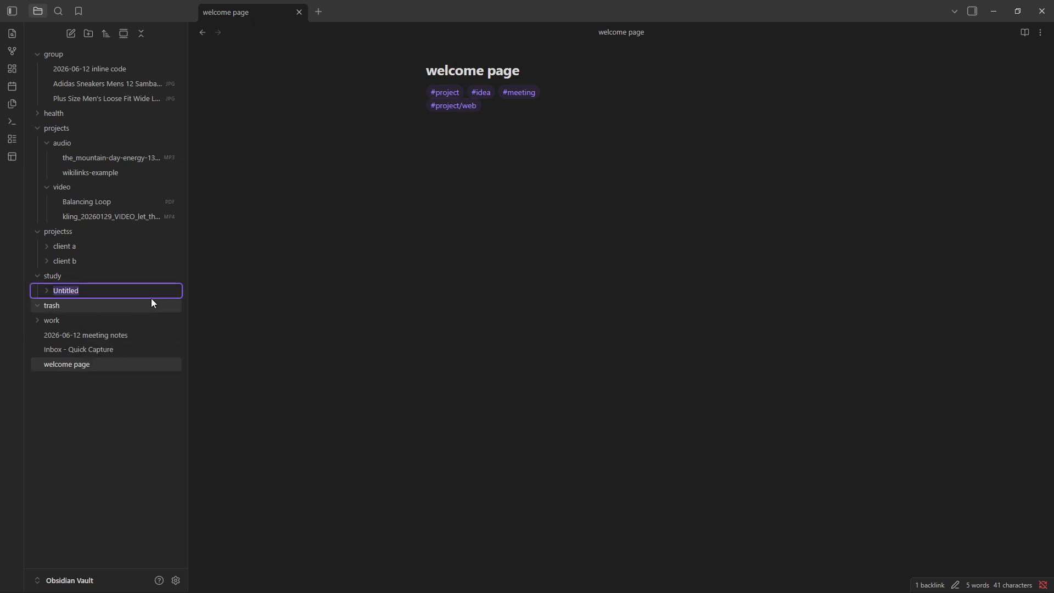
text(math)
right_click(65, 278)
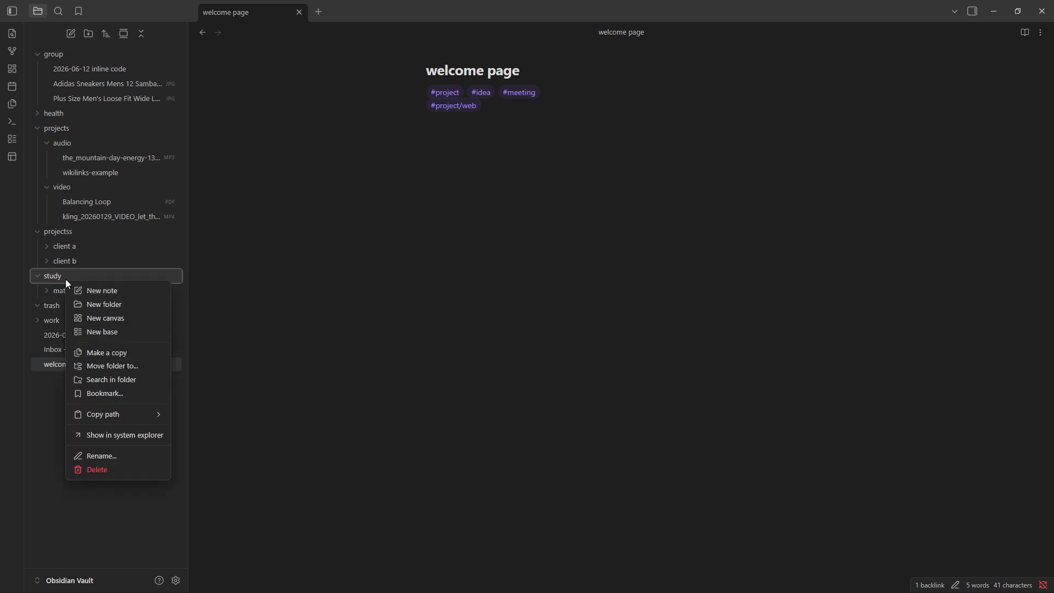
click(105, 304)
text(science)
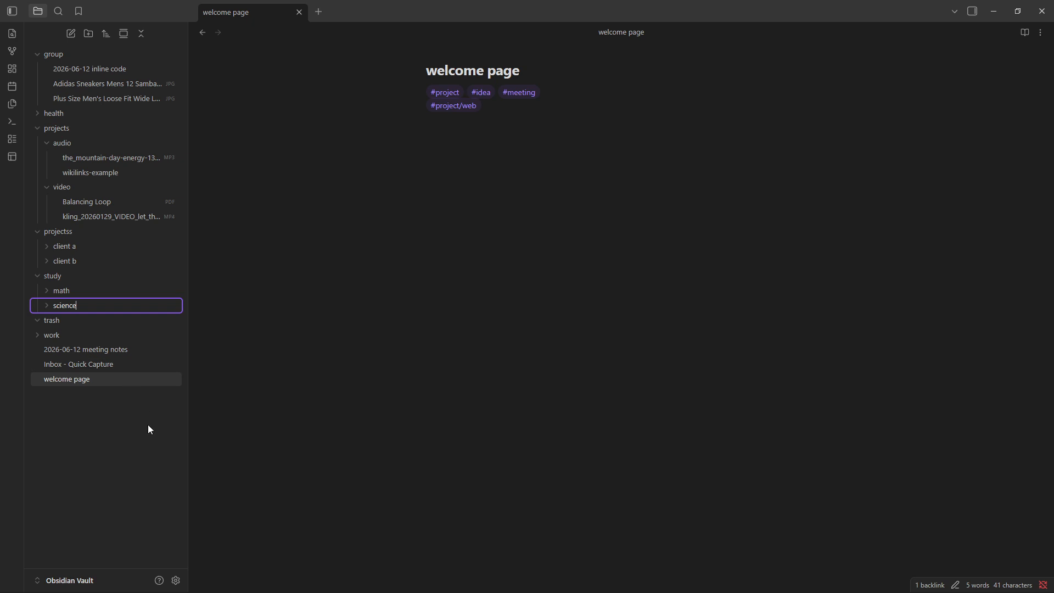
key(Return)
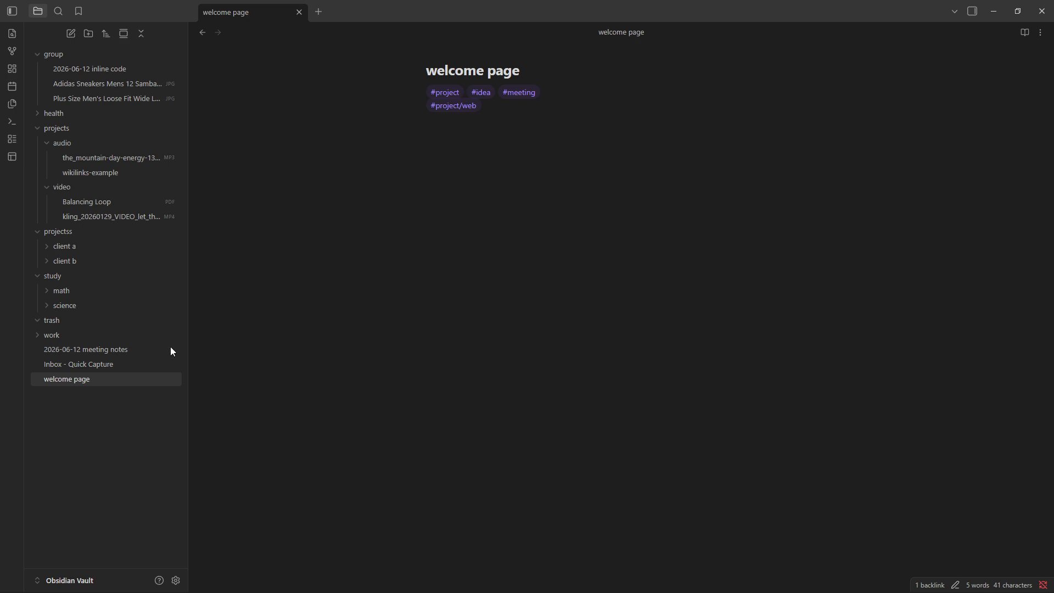
- Insert the internal link [[marketing strategy]] on its own line below the tags in the welcome page note
click(576, 118)
drag(504, 116, 447, 99)
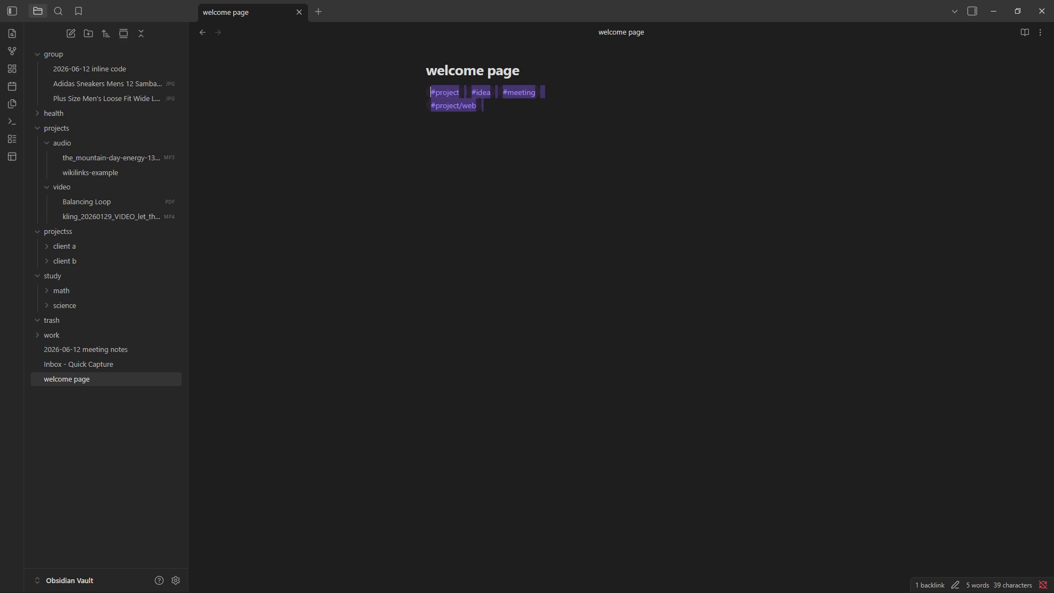
click(516, 288)
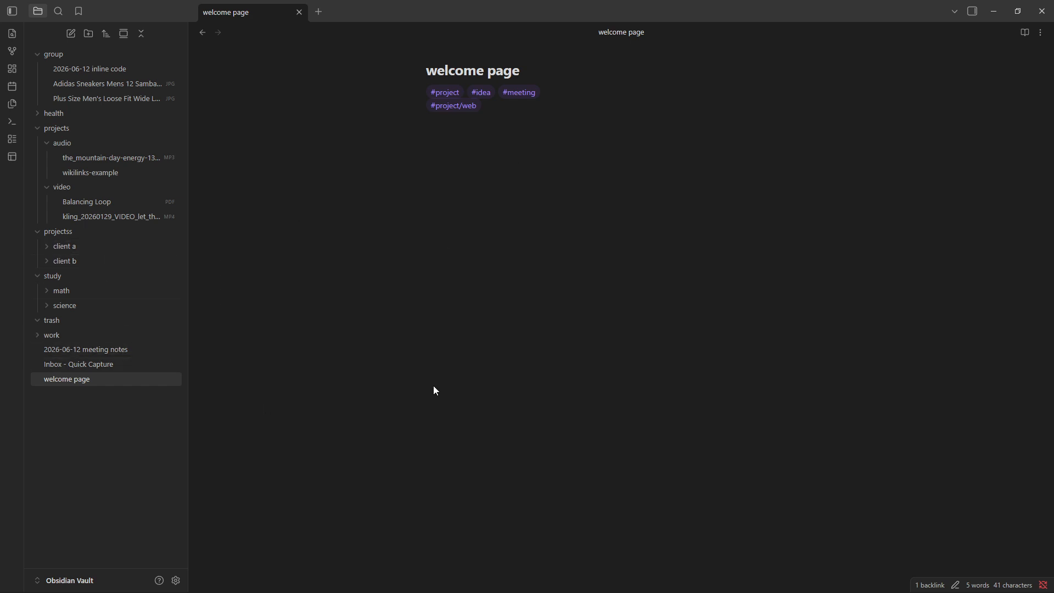
text([])
text([[)
text(marketing st)
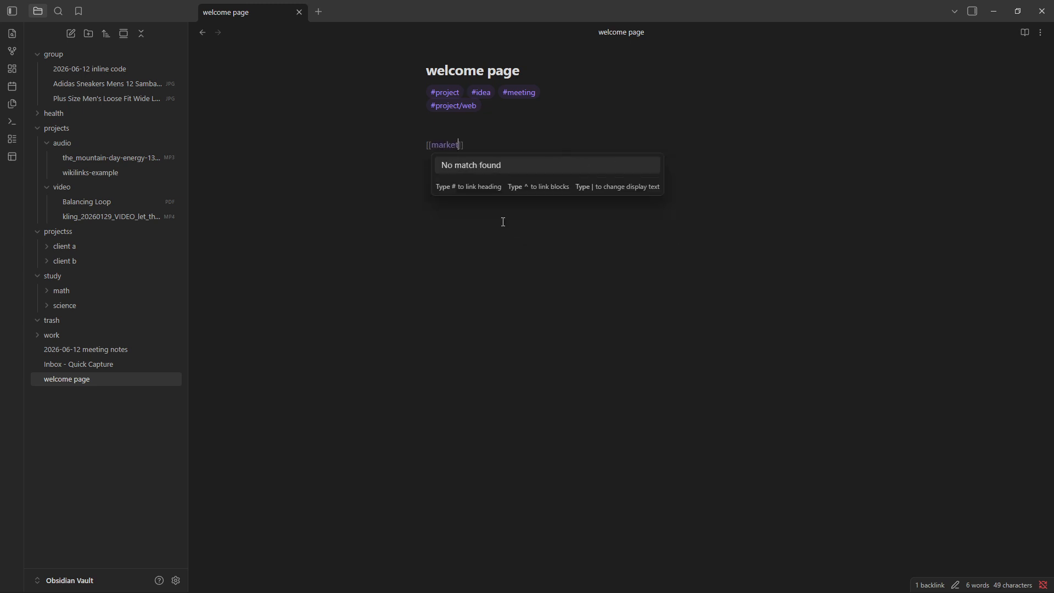
text(rategy)
click(585, 290)
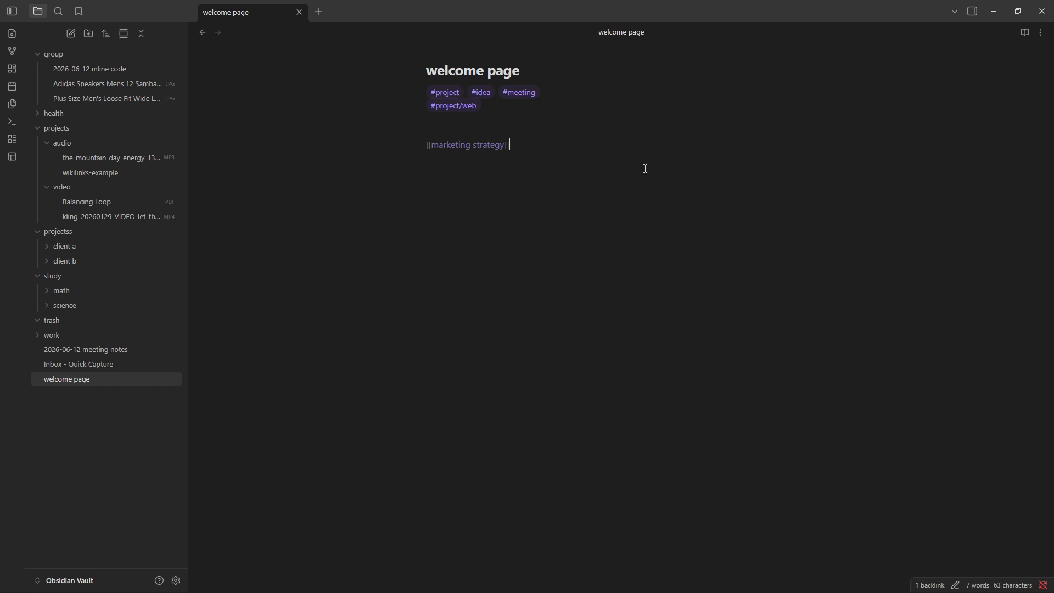
key(shift+Left)
key(shift+Left)
click(548, 149)
click(449, 125)
- Open the "2026-06-12 meeting notes" note and expand its properties section
click(122, 362)
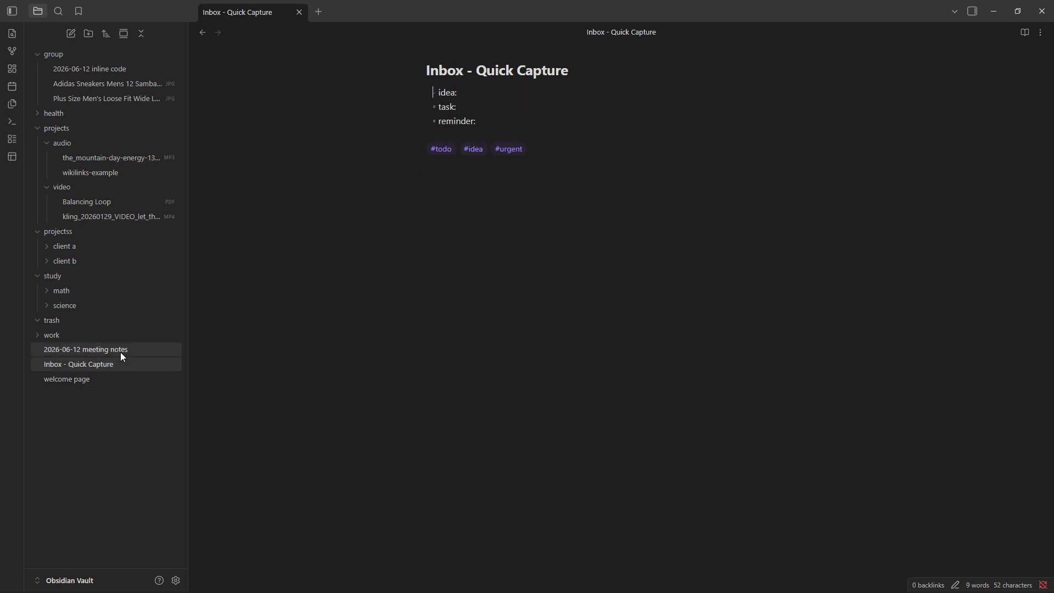
click(120, 350)
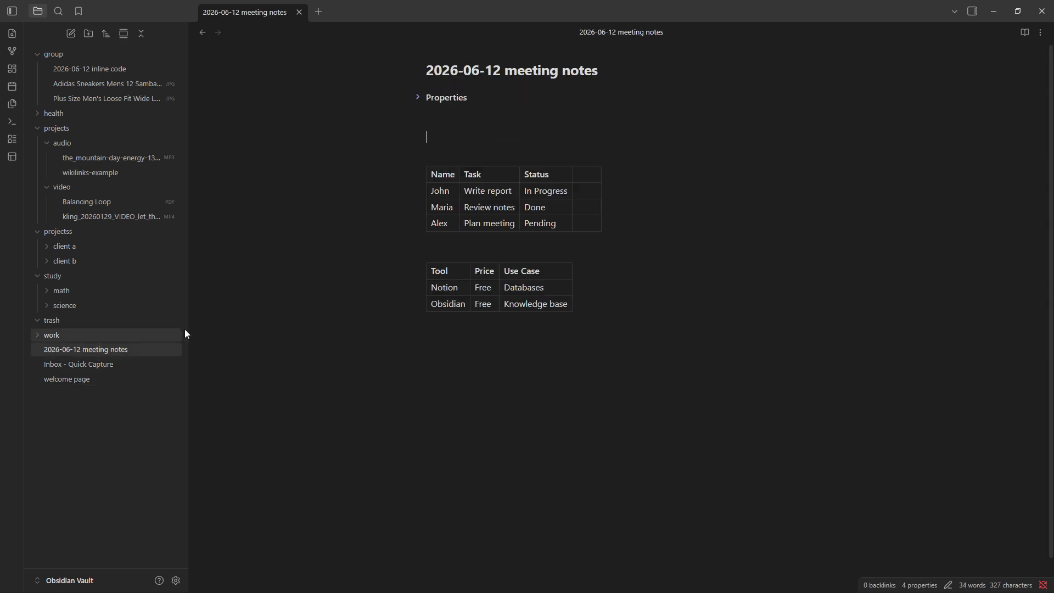
click(417, 98)
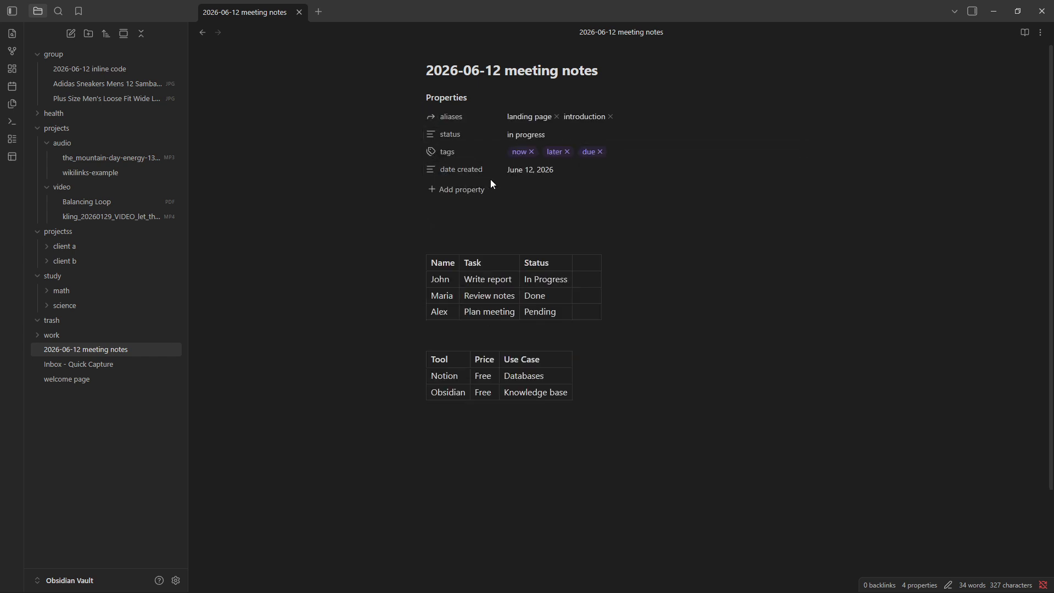
- Add a property named "topic:" with the value "work" to the meeting notes
click(446, 189)
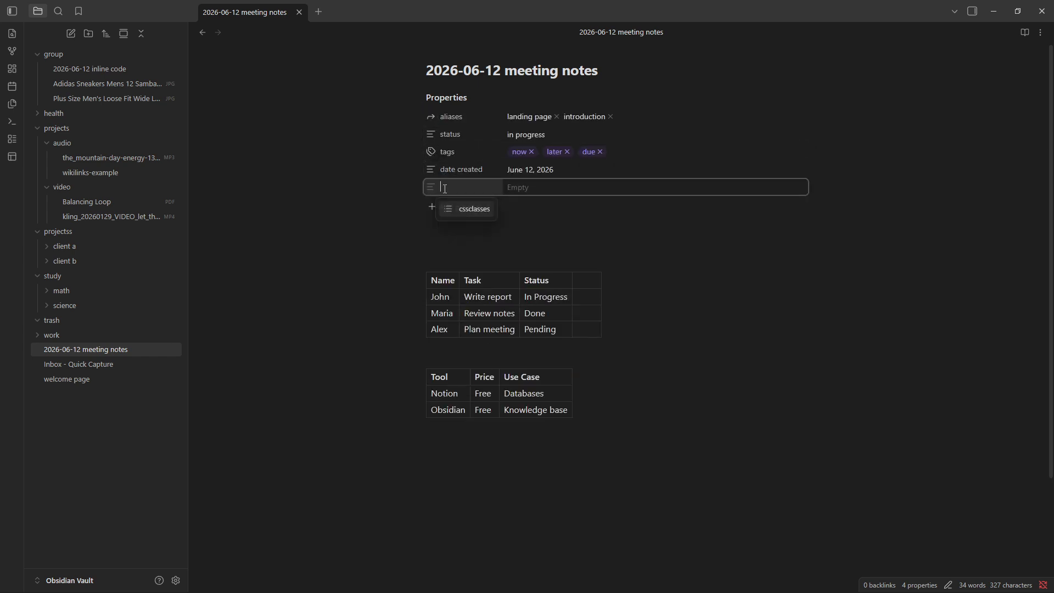
text(topic)
key(Tab)
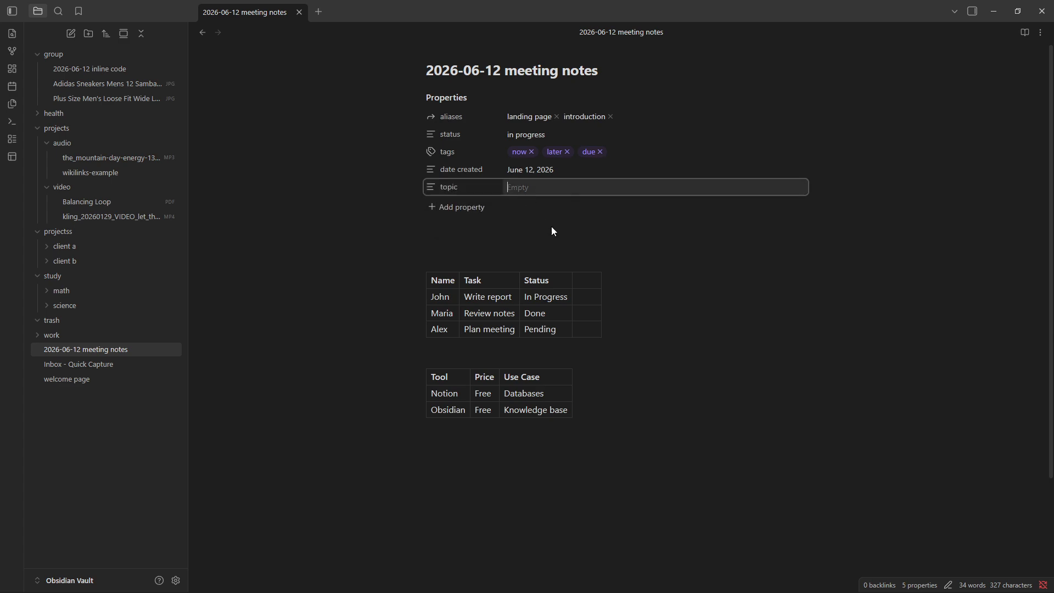
text(work)
click(492, 192)
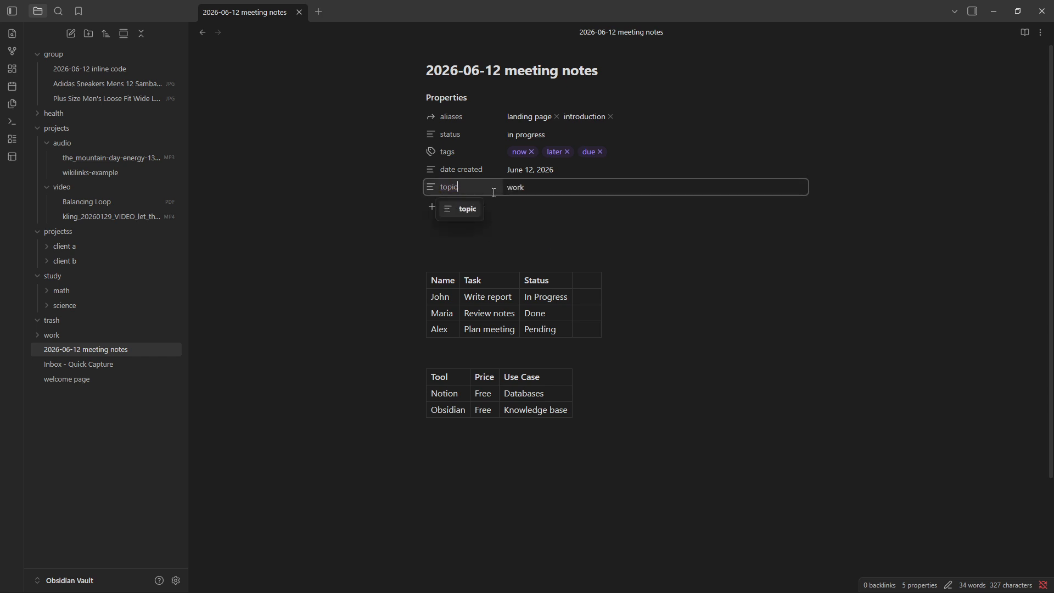
click(719, 217)
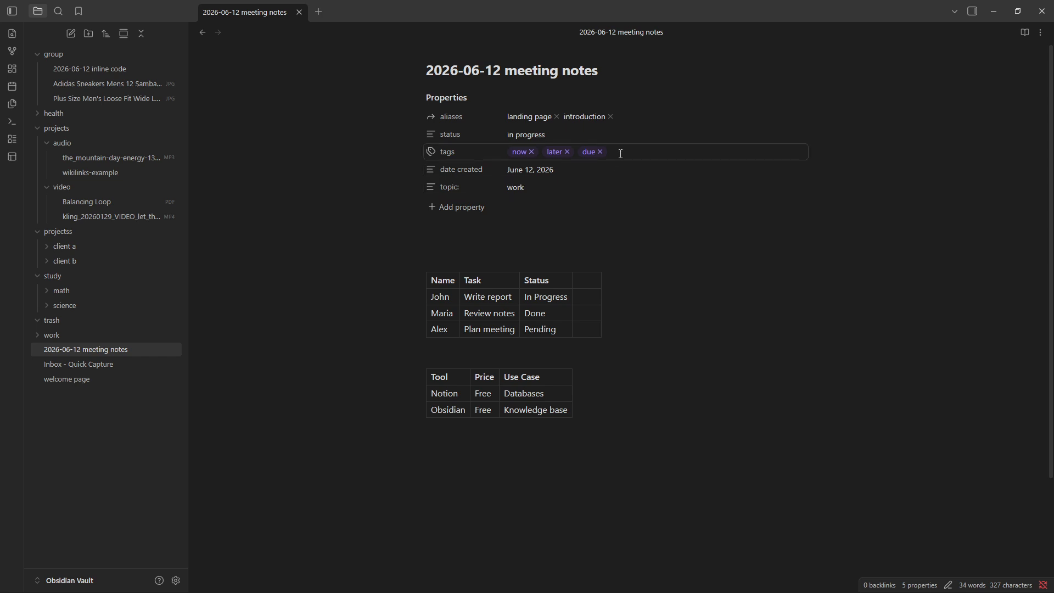
- Search the vault for the "now" tag and remove that tag from the meeting notes' properties
click(521, 152)
click(531, 152)
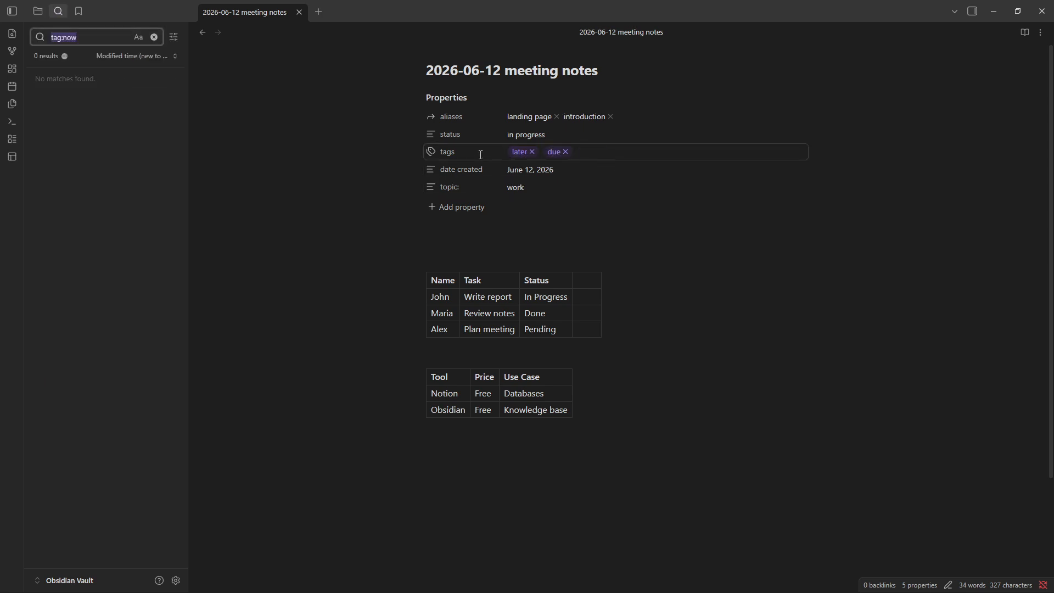
- Remove the "later" and "due" tags from the meeting notes' tags property
click(526, 153)
click(466, 152)
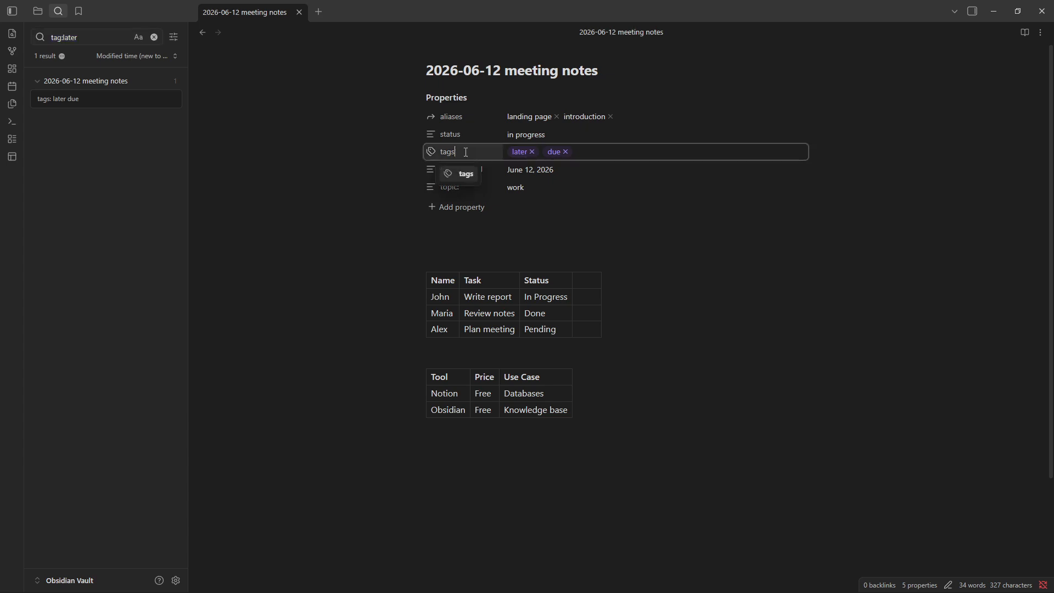
key(BackSpace)
key(BackSpace)
key(BackSpace)
key(BackSpace)
click(532, 152)
click(530, 152)
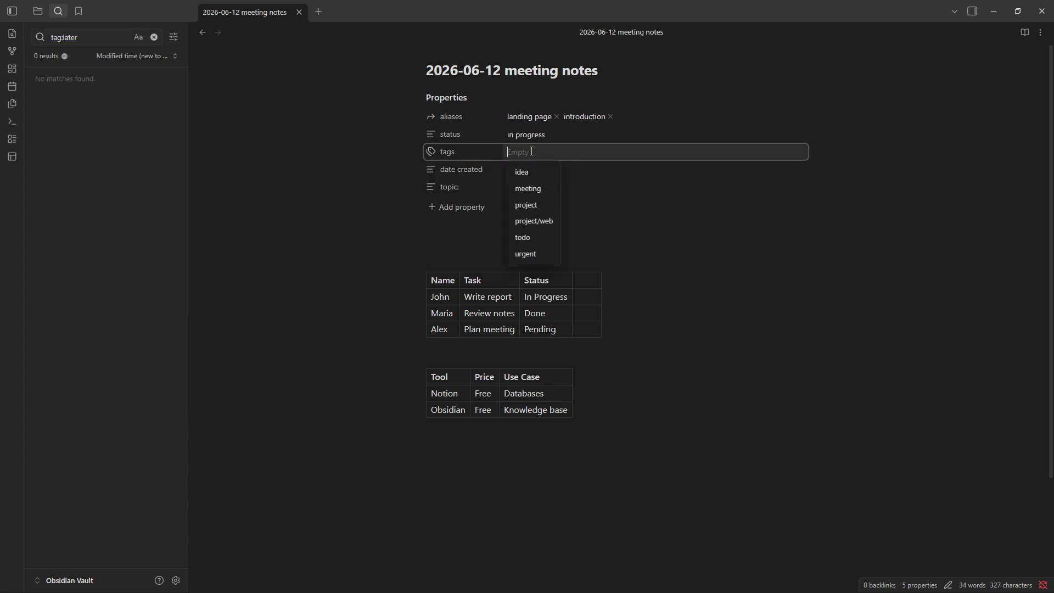
click(438, 150)
right_click(438, 151)
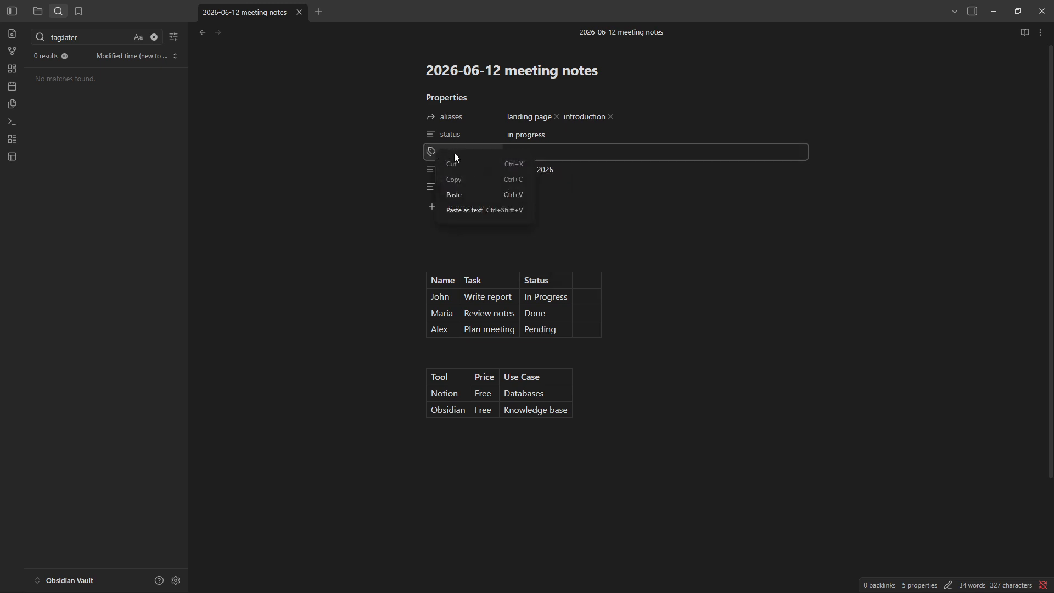
click(643, 220)
click(446, 152)
right_click(447, 151)
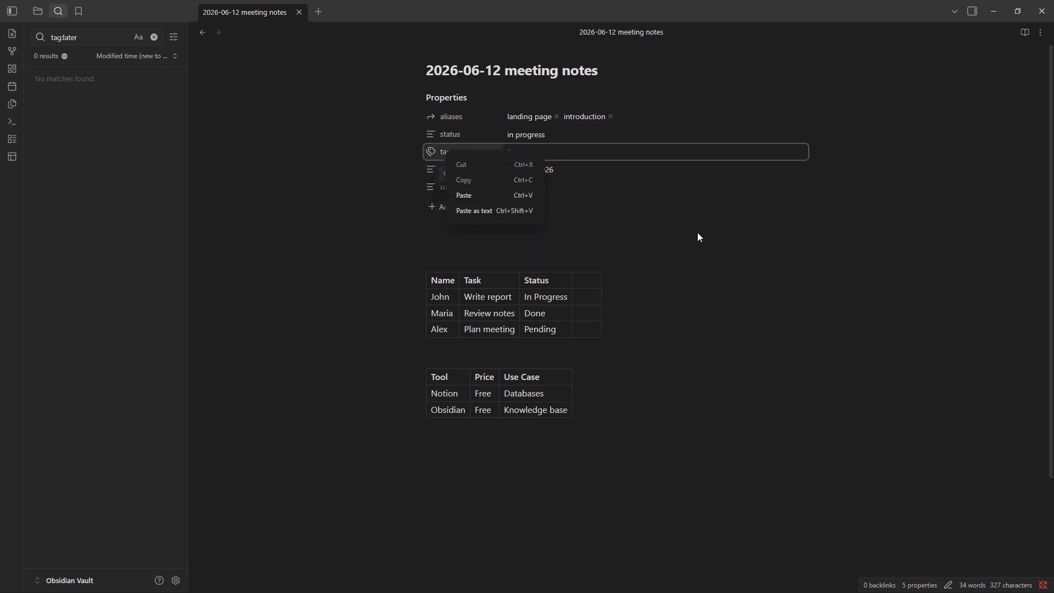
click(697, 232)
click(521, 152)
click(724, 247)
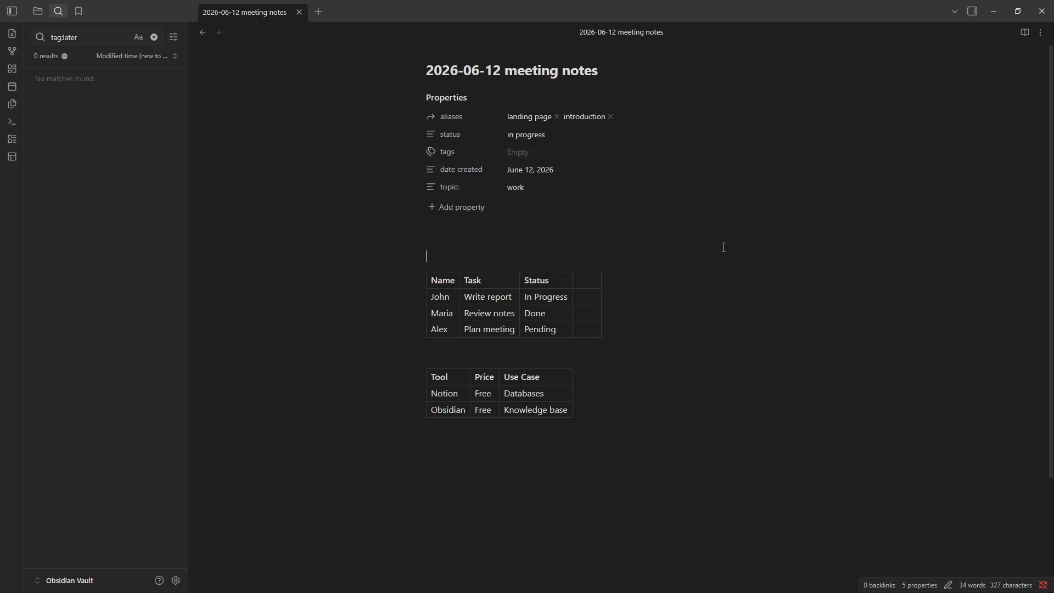
- Delete the tags and status properties from the meeting notes and return to the vault's file list
click(430, 152)
click(464, 226)
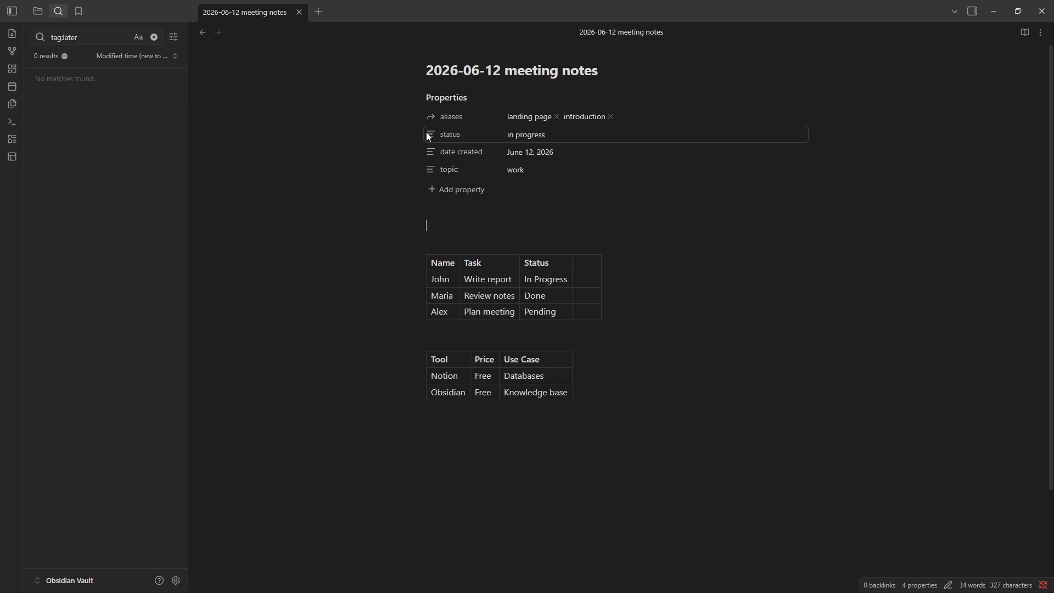
click(429, 135)
click(456, 203)
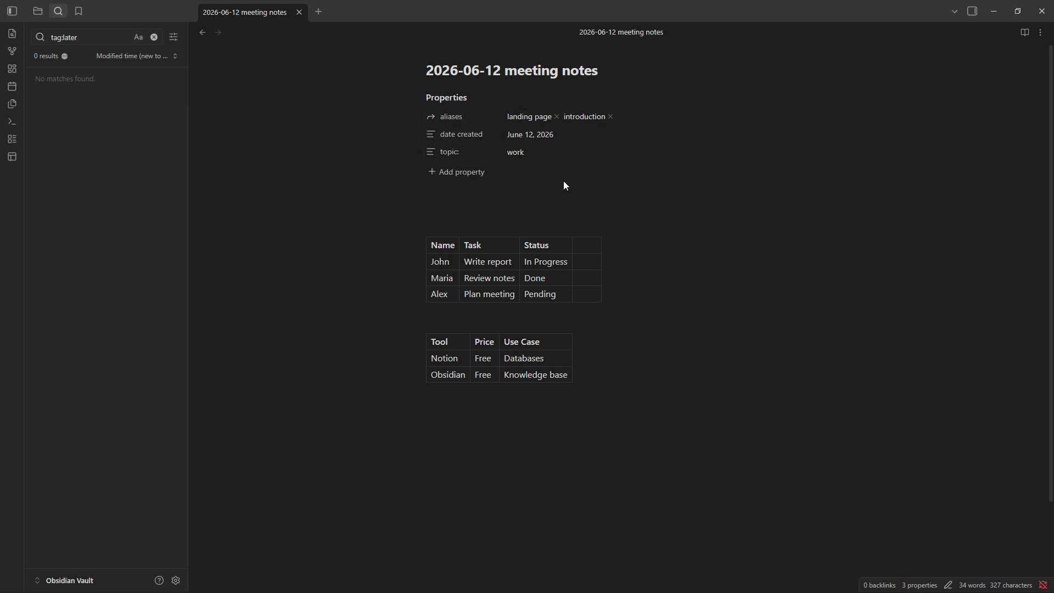
click(45, 13)
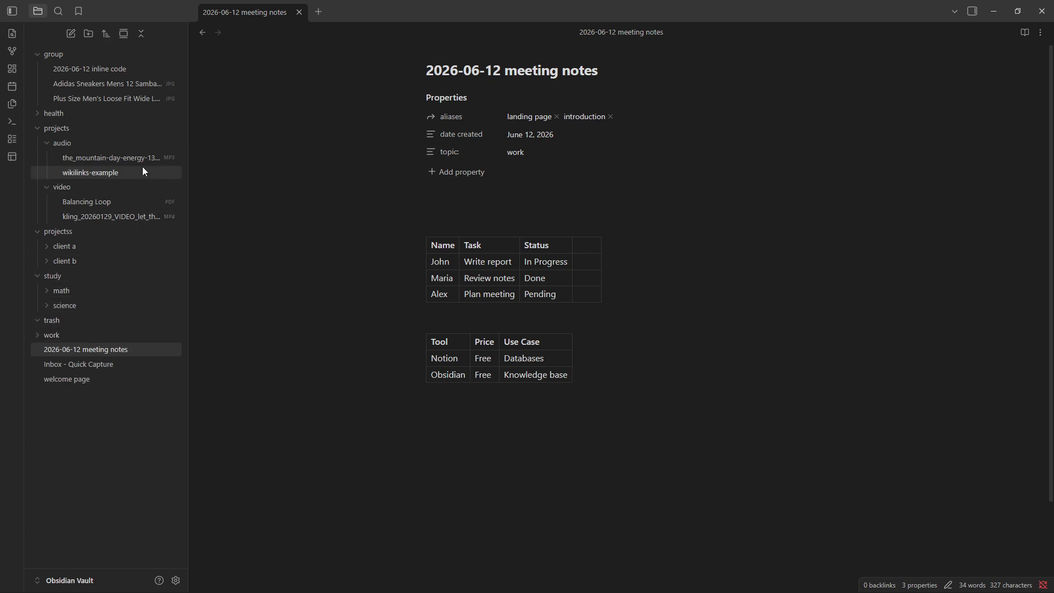
double_click(975, 8)
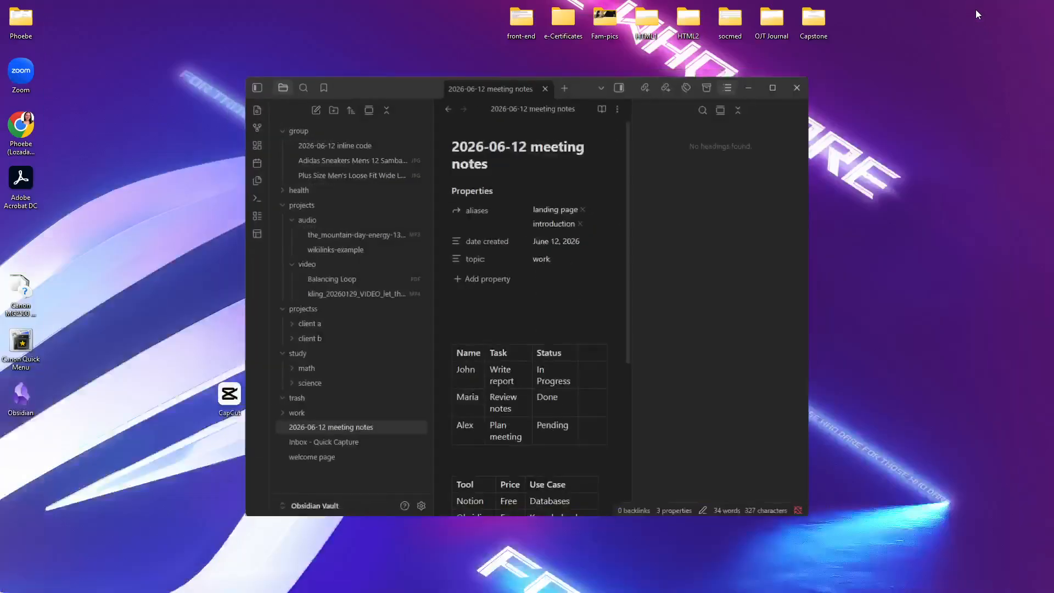
double_click(775, 88)
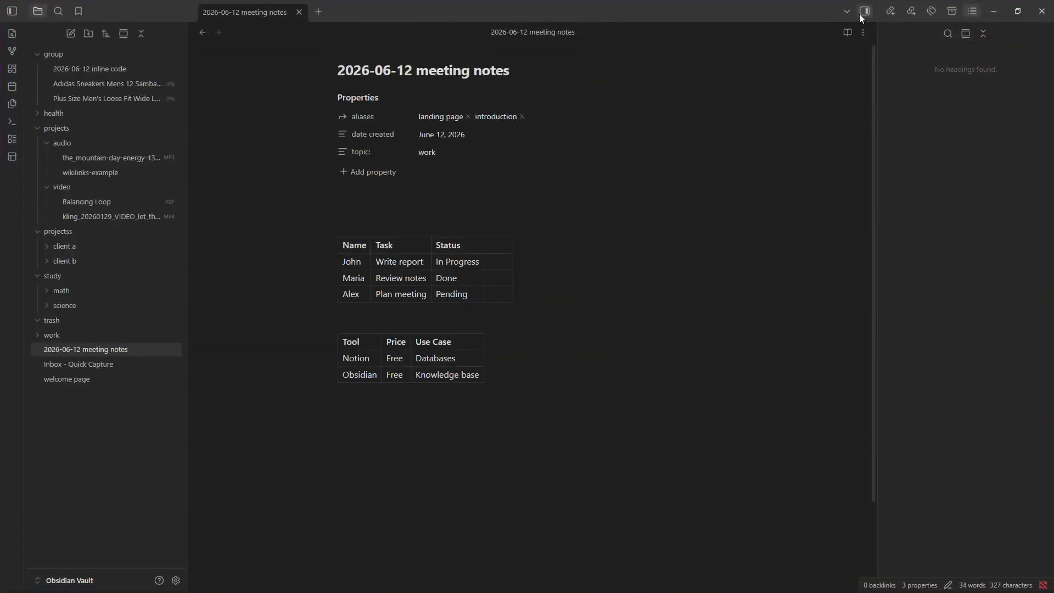
double_click(859, 11)
double_click(778, 85)
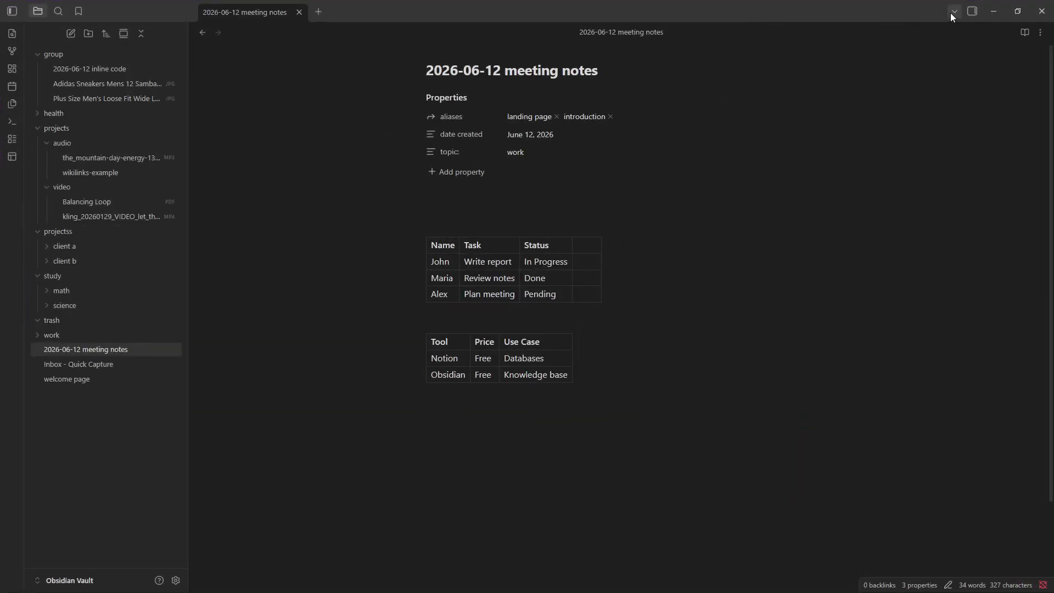
- Expand the right sidebar and view the outgoing links and the backlinks of the meeting notes
click(969, 12)
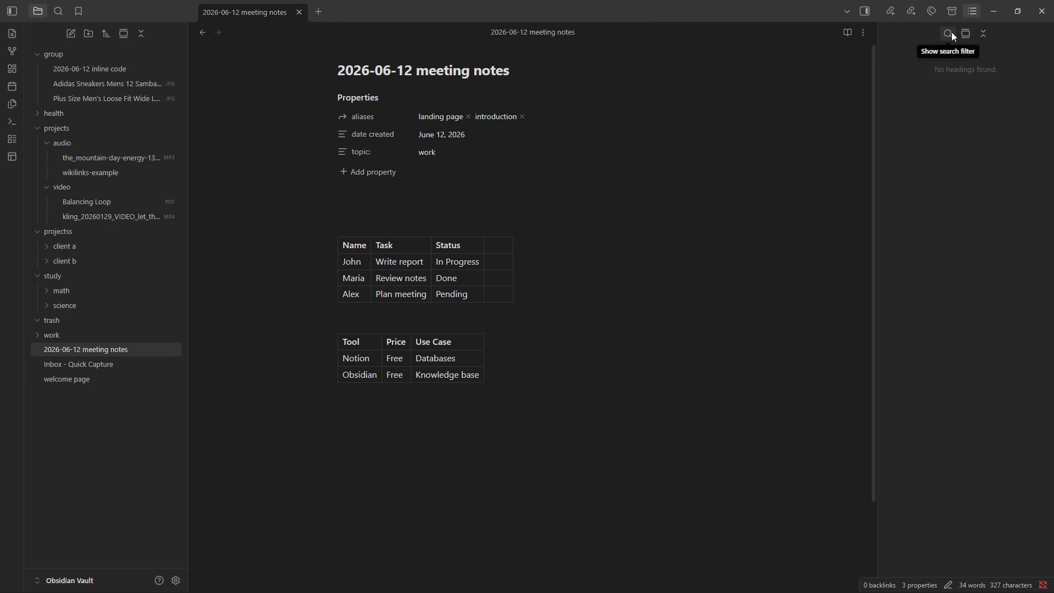
click(892, 12)
click(911, 13)
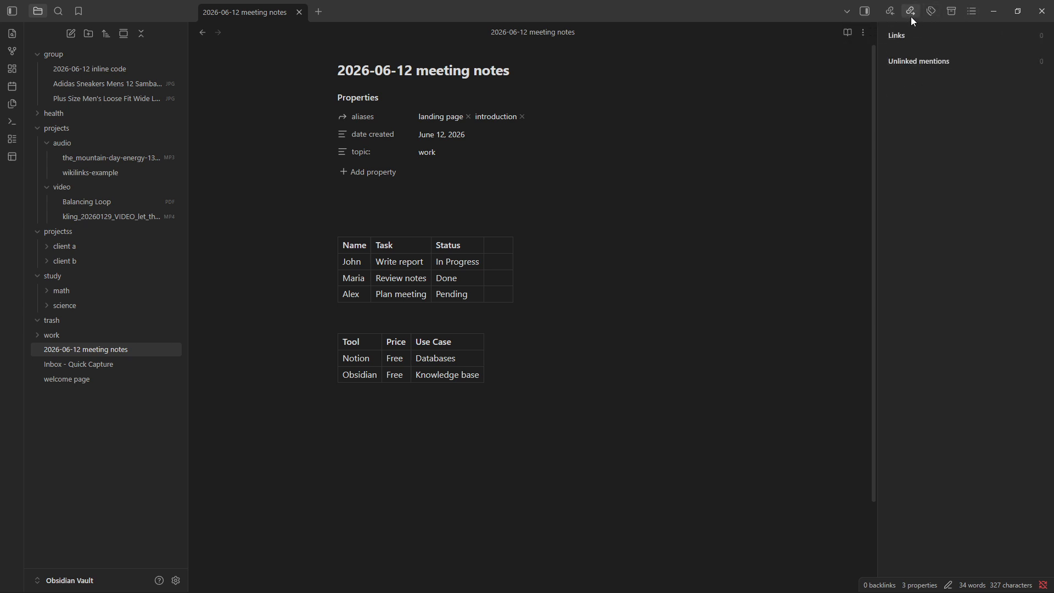
click(890, 14)
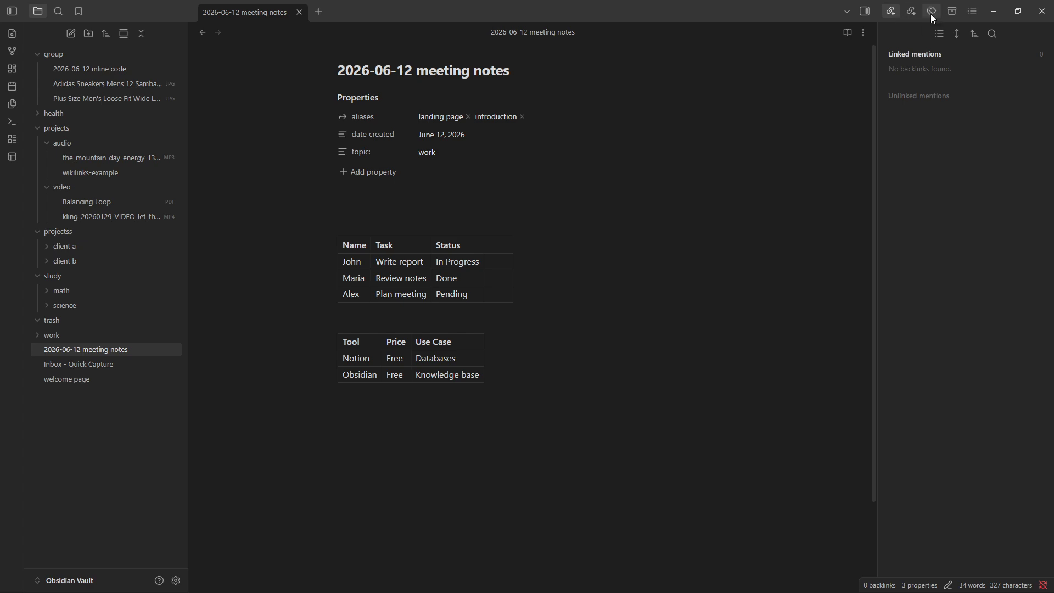
scroll(696, 247, down, 2)
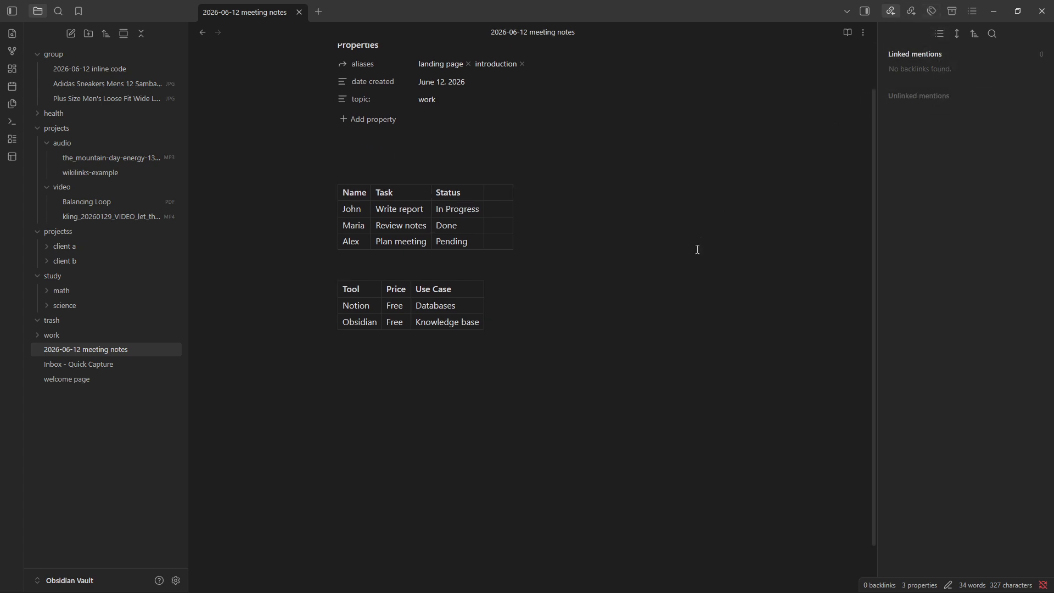
scroll(631, 247, up, 2)
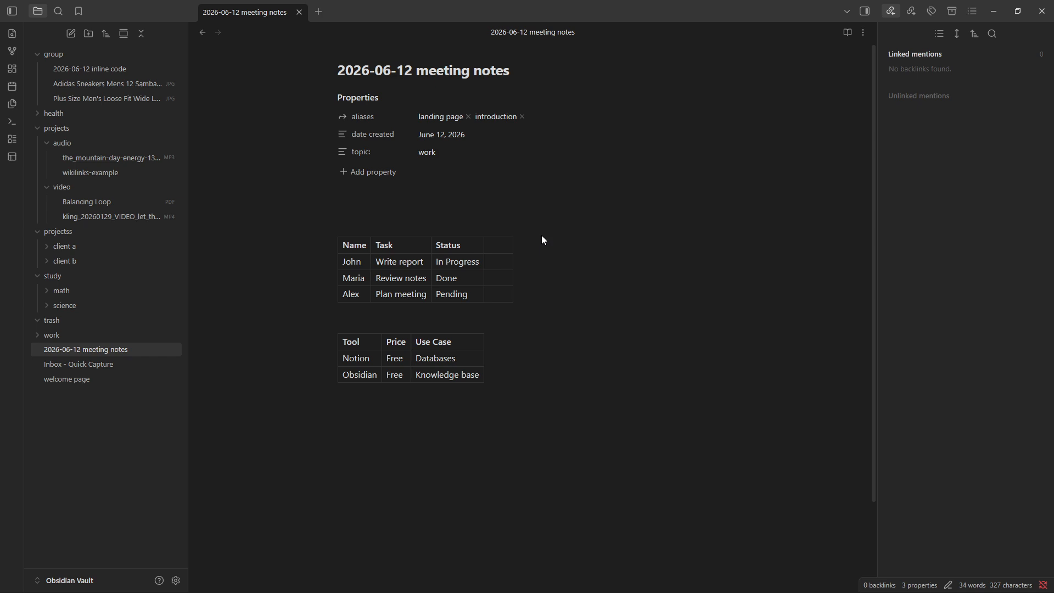
scroll(478, 189, down, 1)
scroll(480, 188, up, 1)
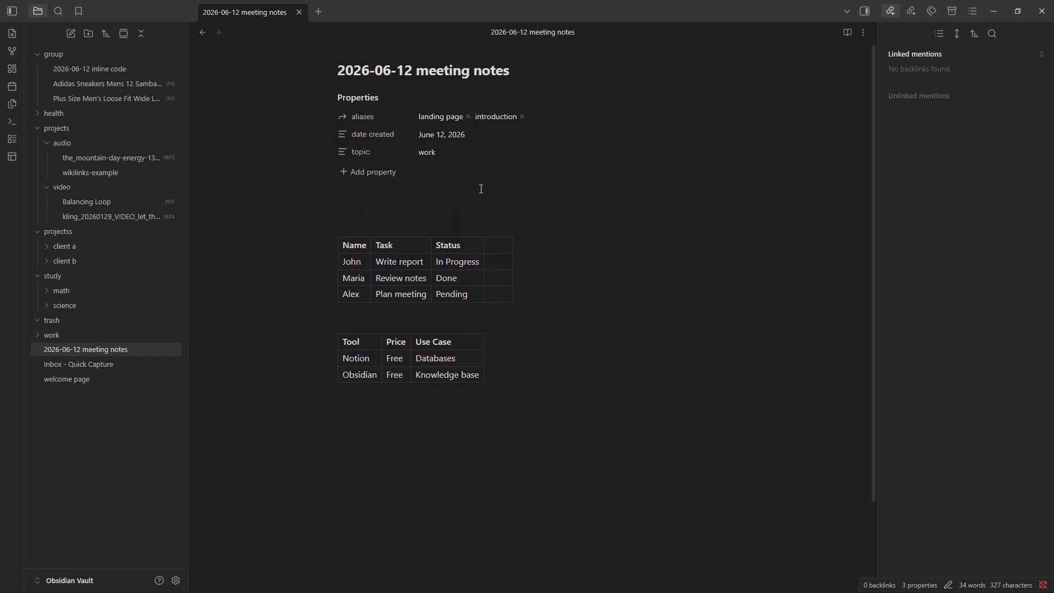